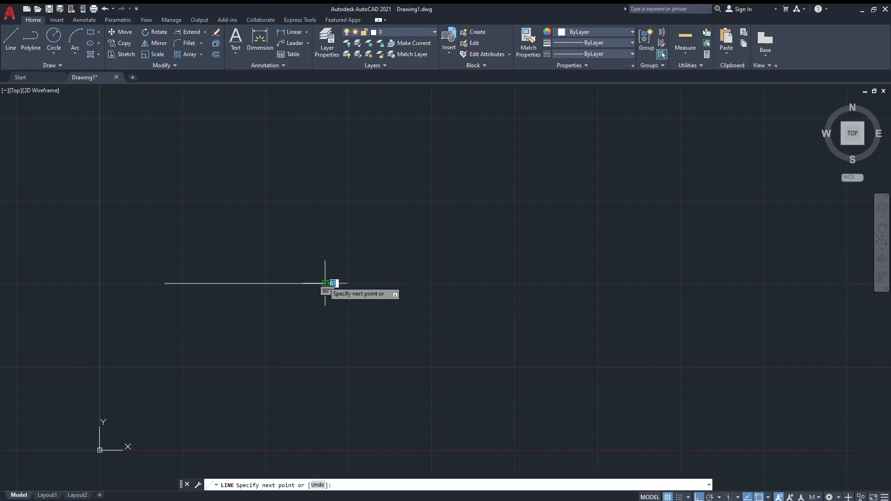
Finish the horizontal line and draw a freehand rectangle to the right of it
key(Return)
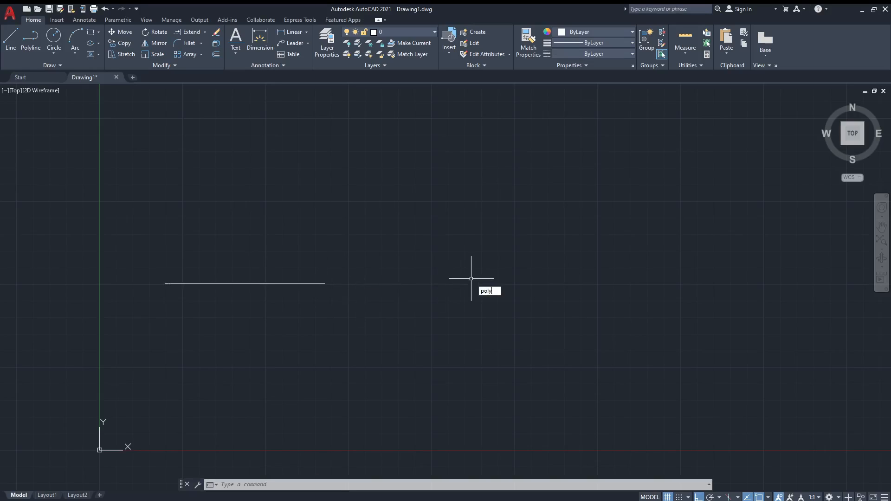
key(Return)
key(Escape)
click(90, 33)
click(425, 210)
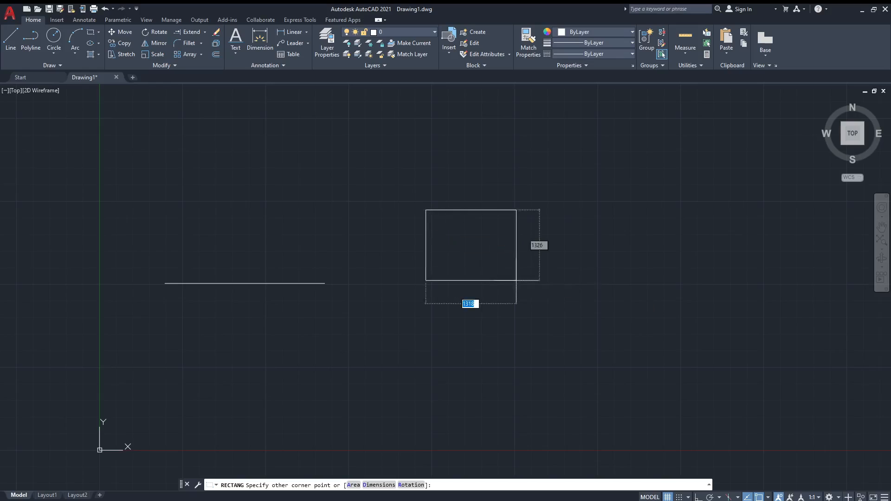
click(560, 291)
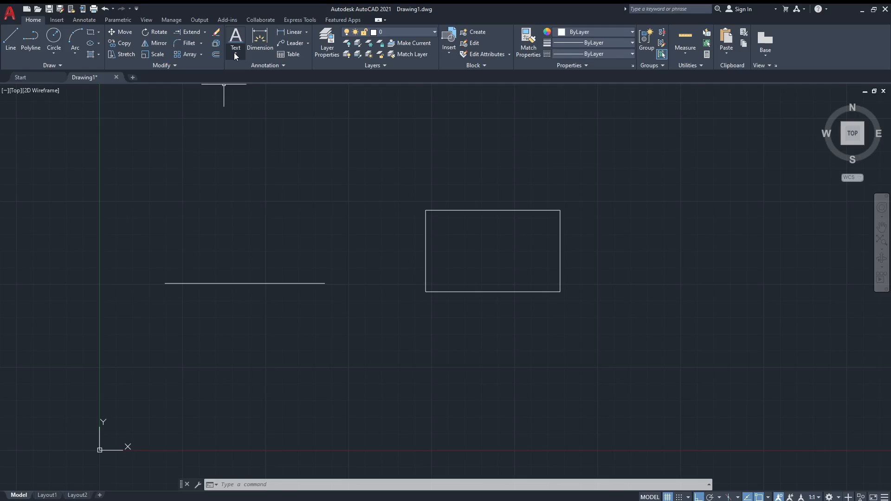
Add the single-line text "This is a line" starting just above the line's left end, rotated about 271° so it runs downward
click(242, 93)
click(164, 246)
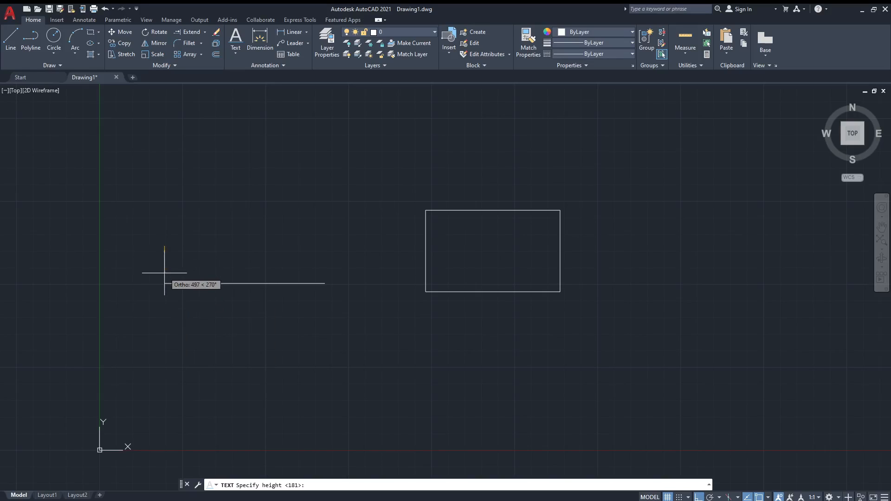
click(164, 270)
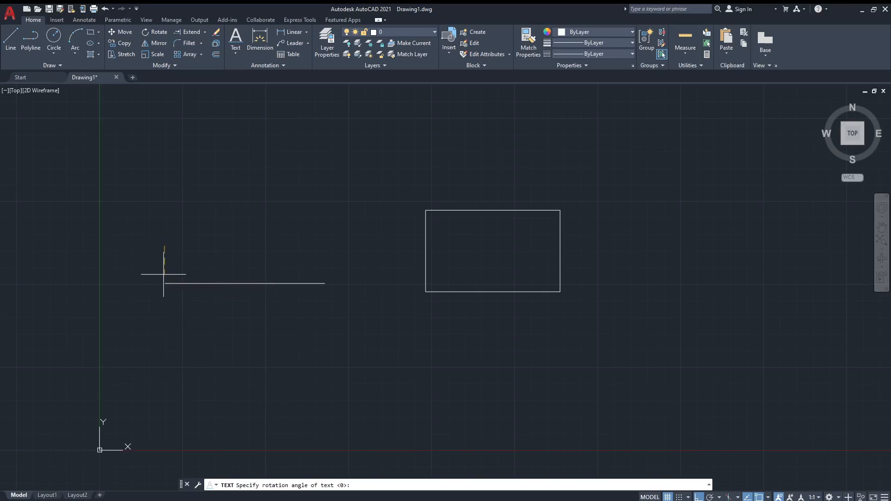
key(Return)
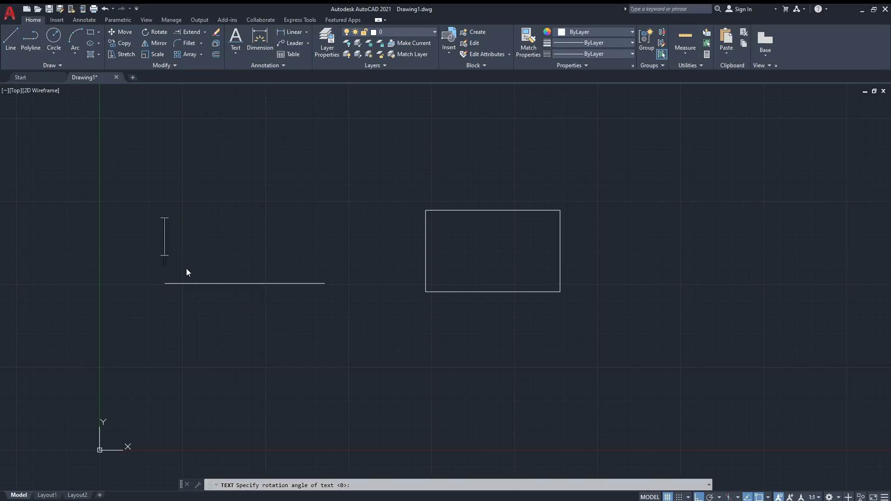
text(This is a line)
key(Return)
key(Return)
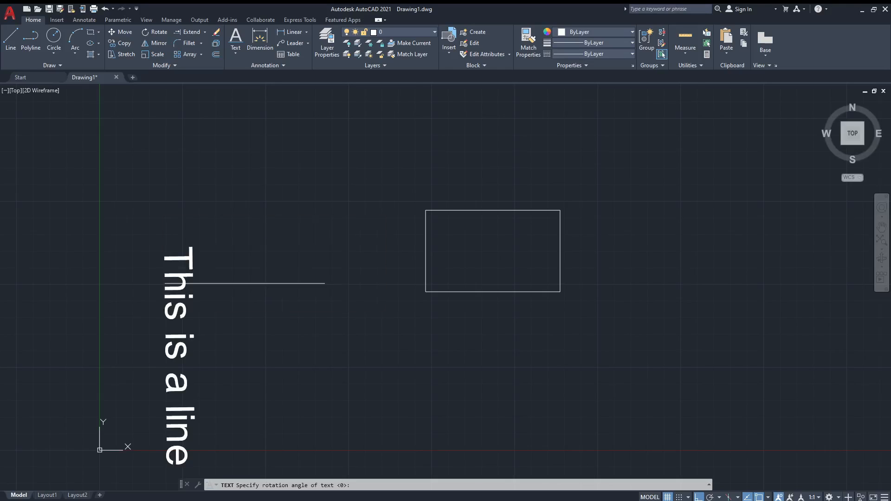
scroll(230, 446, down, 2)
scroll(224, 389, up, 2)
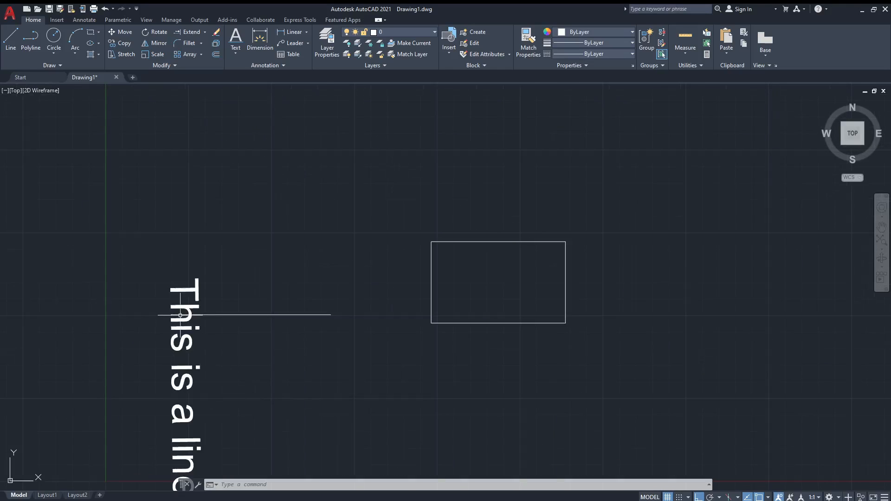
click(155, 35)
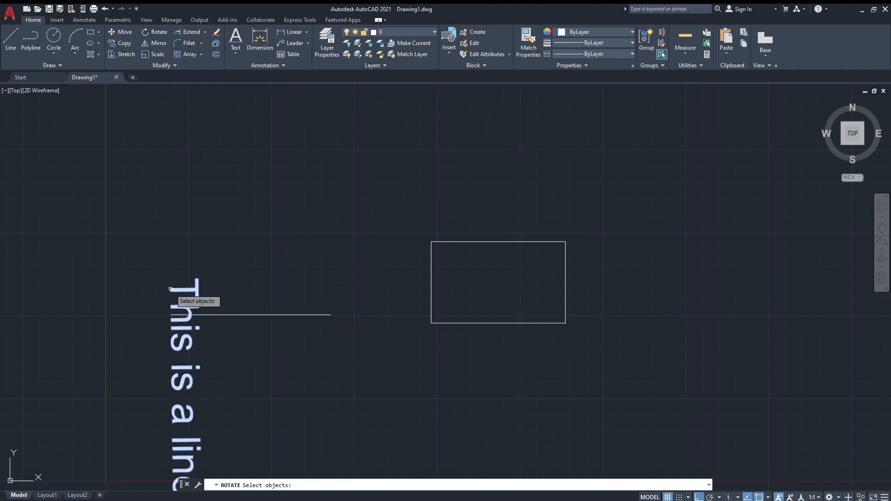
mouse_move(162, 270)
mouse_down()
mouse_move(199, 481)
mouse_move(117, 476)
mouse_move(152, 473)
mouse_up()
middle_drag(331, 373, 320, 309)
click(208, 431)
click(141, 185)
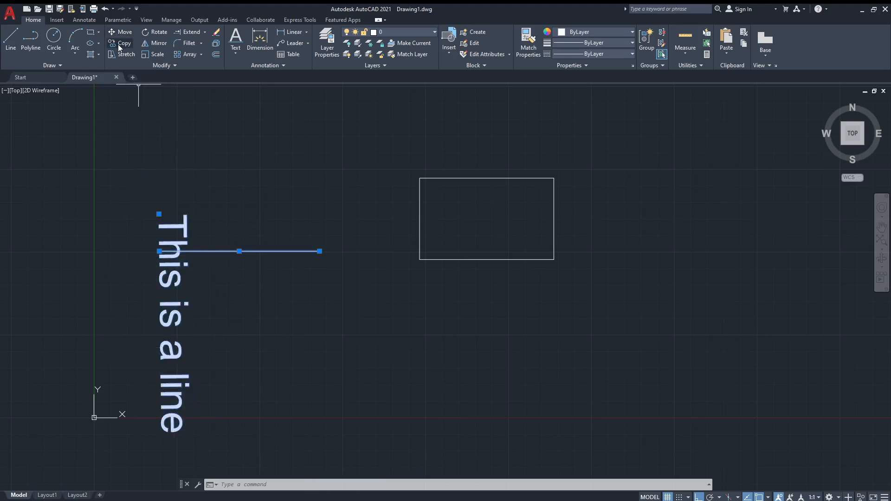
click(149, 135)
key(Escape)
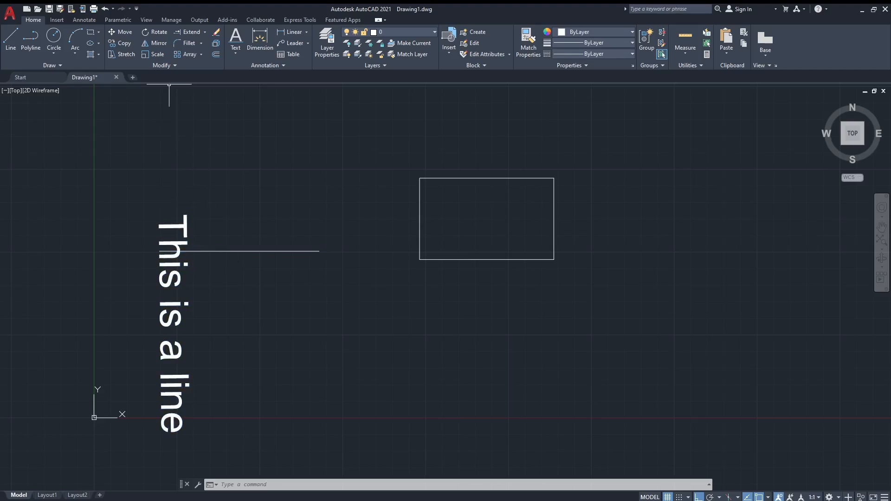
Rotate only the text "This is a line" 90° counterclockwise near its start so it reads horizontally above the line
click(134, 192)
click(205, 441)
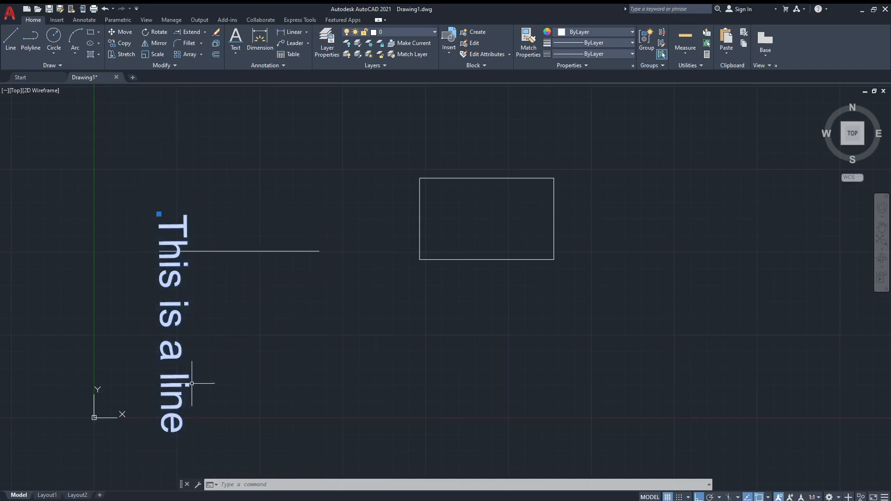
click(155, 33)
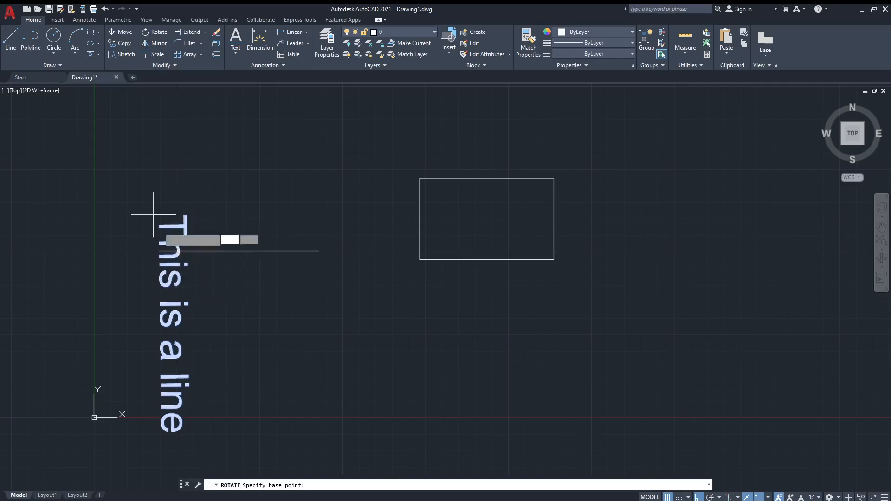
click(160, 251)
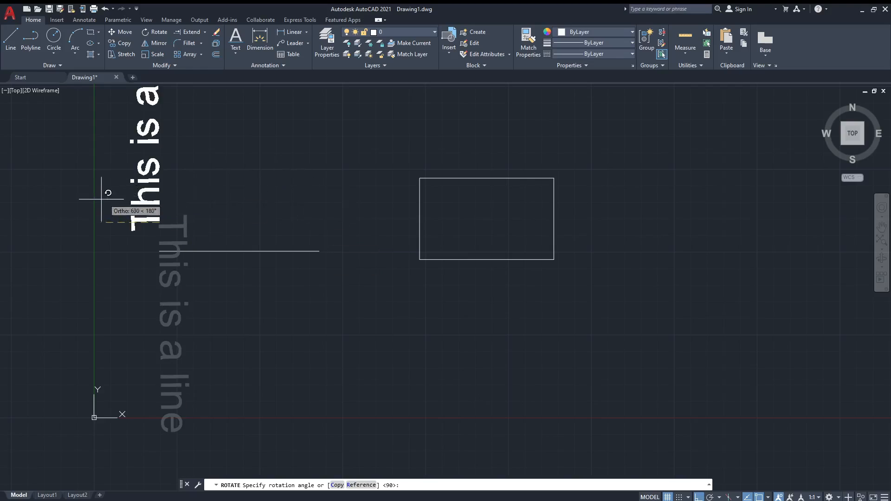
key(Escape)
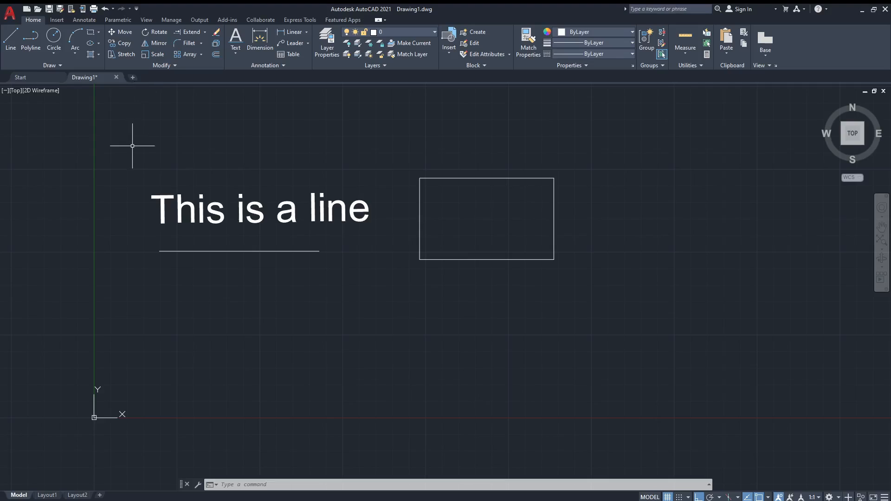
click(135, 182)
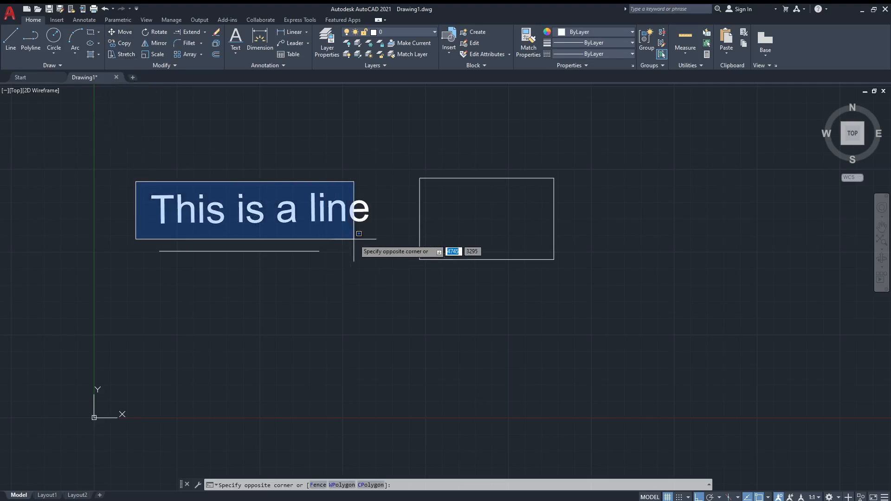
click(385, 230)
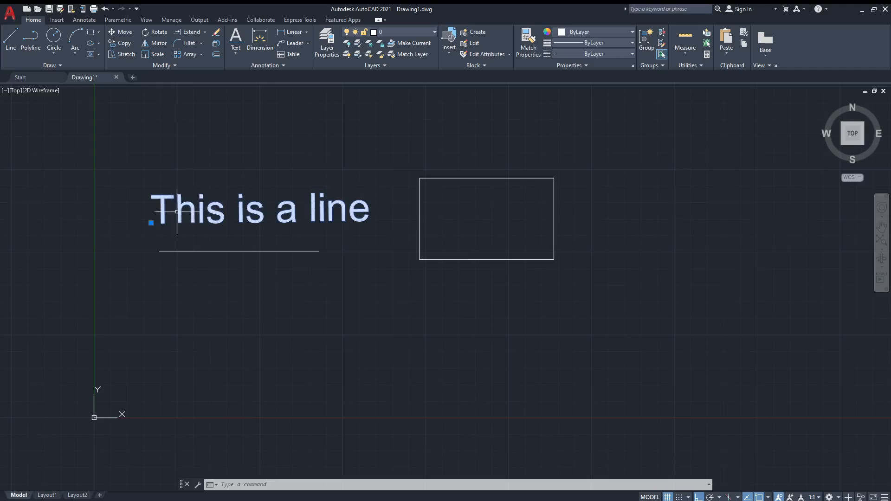
click(151, 222)
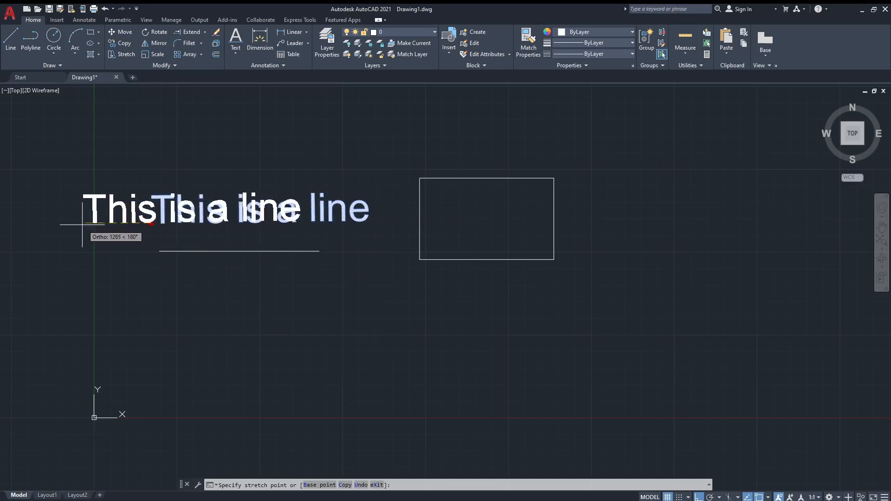
key(Escape)
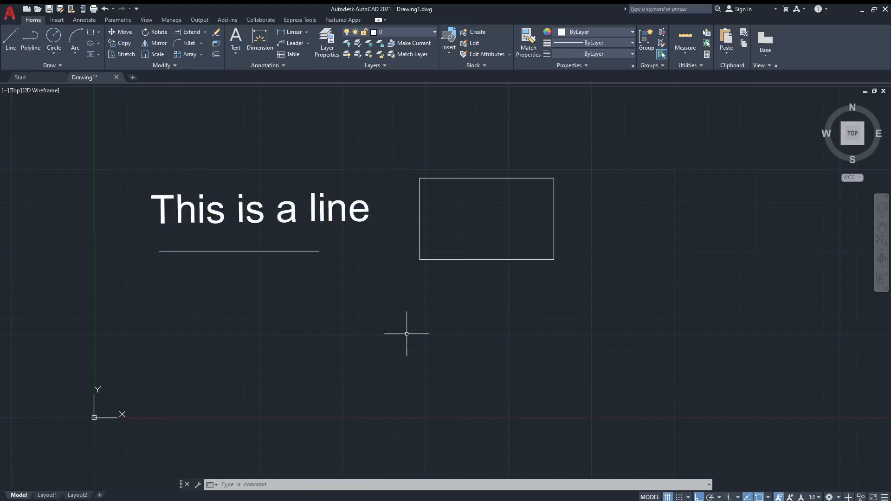
Add the single-line text "This a rectangle" starting above the rectangle's upper-left corner, about 288 high and rotated 270°
mouse_move(673, 252)
middle_down()
mouse_move(495, 330)
mouse_move(431, 345)
middle_up()
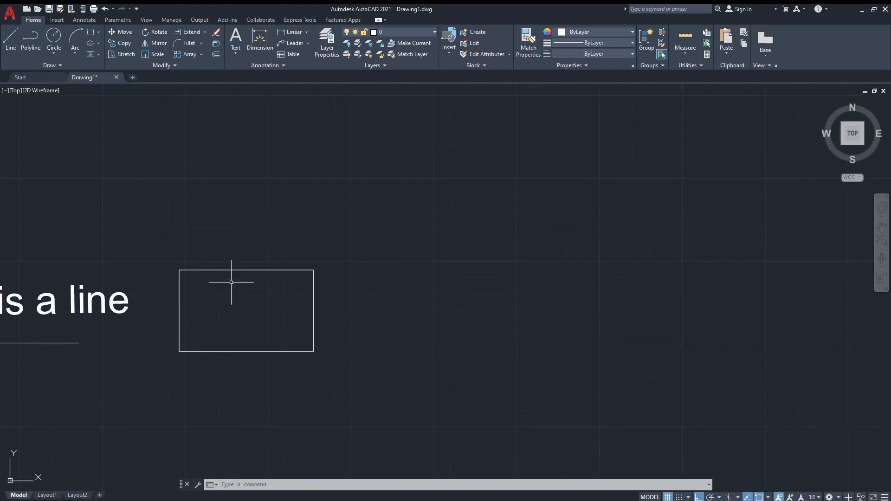
middle_drag(368, 212, 415, 197)
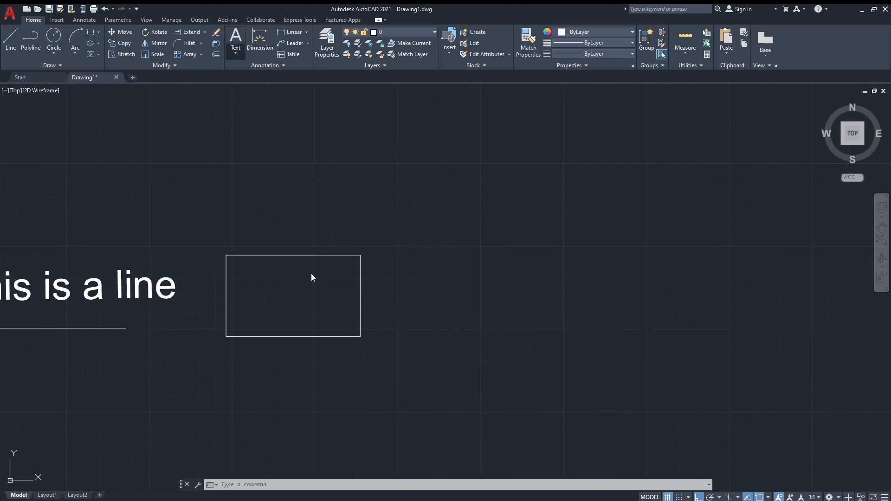
click(235, 39)
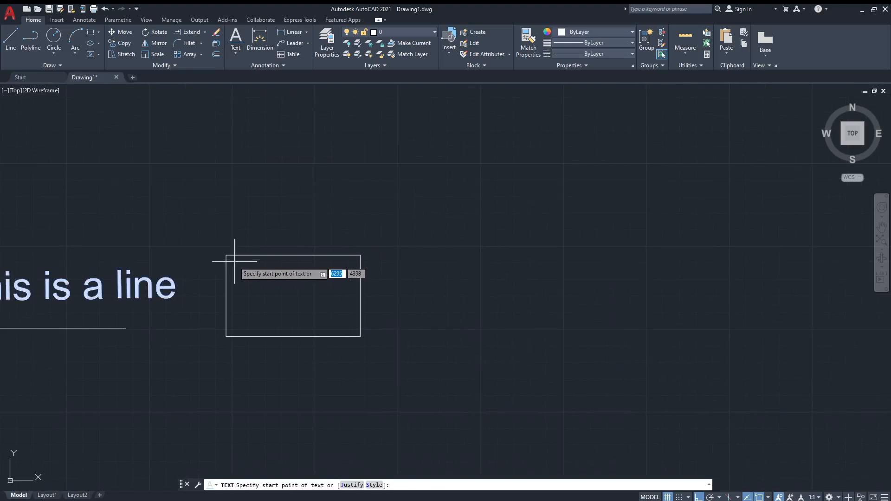
click(227, 226)
click(231, 246)
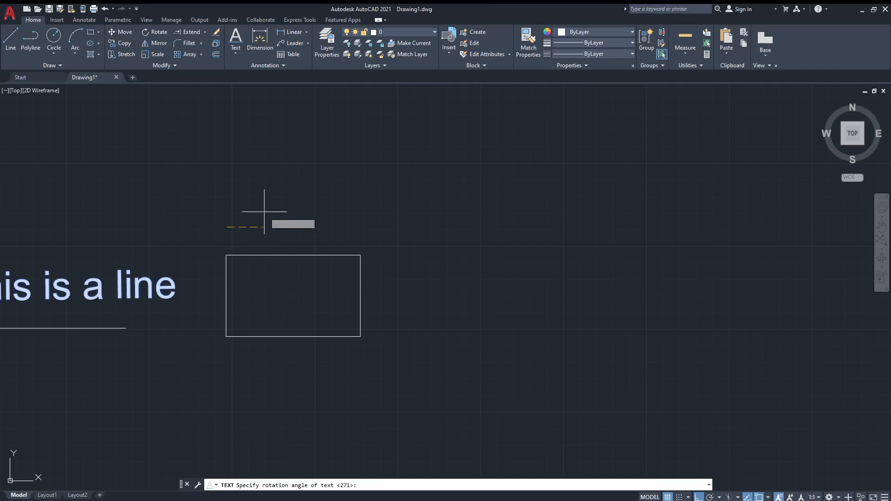
click(227, 255)
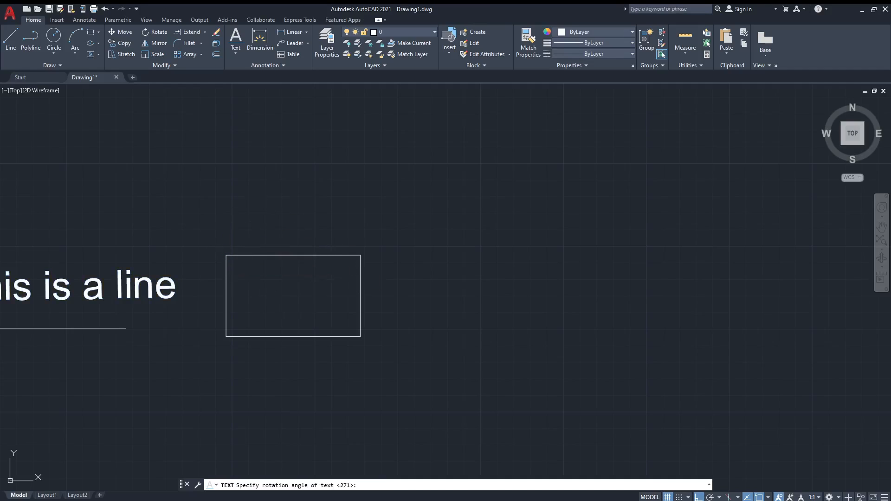
text(T)
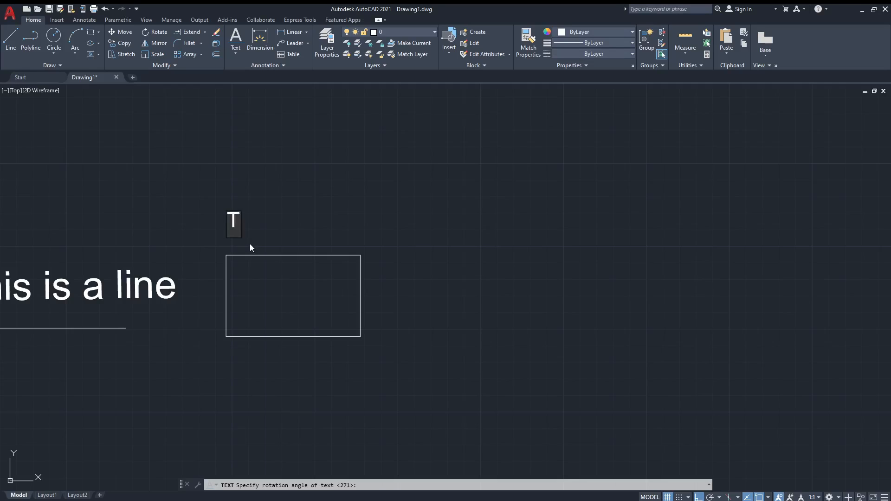
text(his a rectangel)
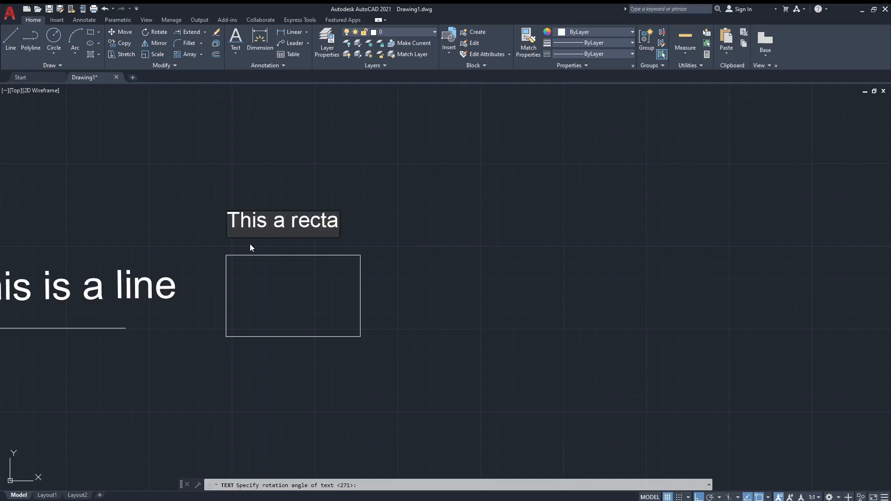
key(BackSpace)
key(BackSpace)
text(le)
key(Return)
key(Return)
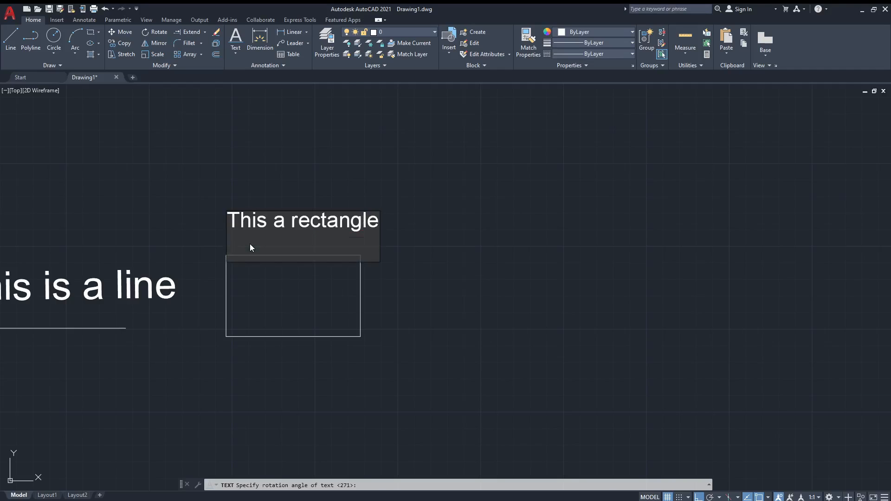
Add the horizontal single-line text "this is a test" starting at the rectangle's upper-right corner, with a height of about 391
middle_drag(332, 369, 402, 294)
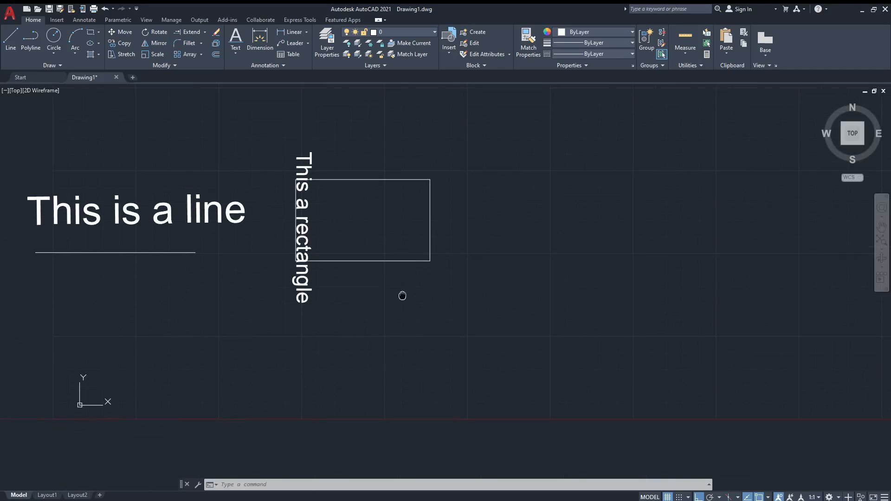
middle_drag(348, 274, 289, 304)
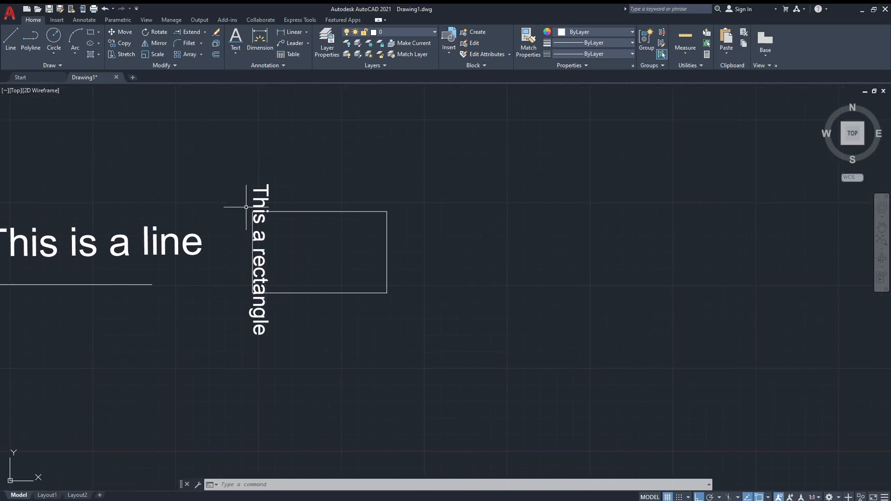
click(236, 40)
click(387, 212)
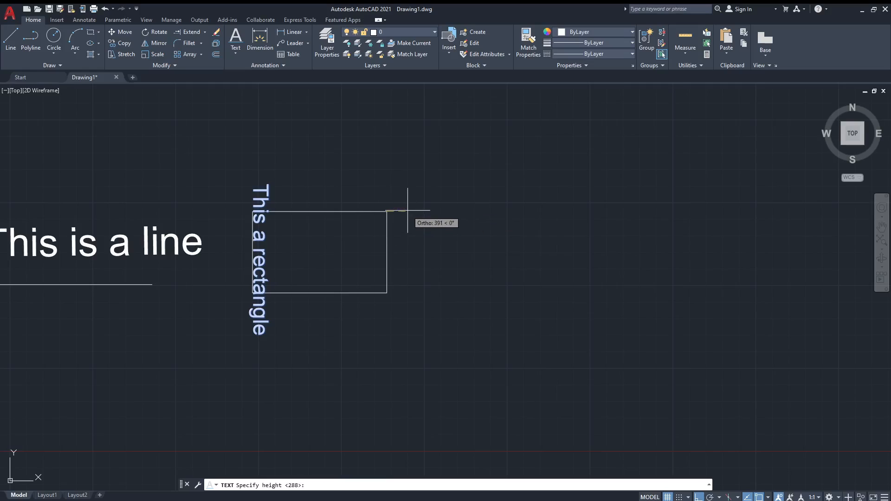
click(407, 210)
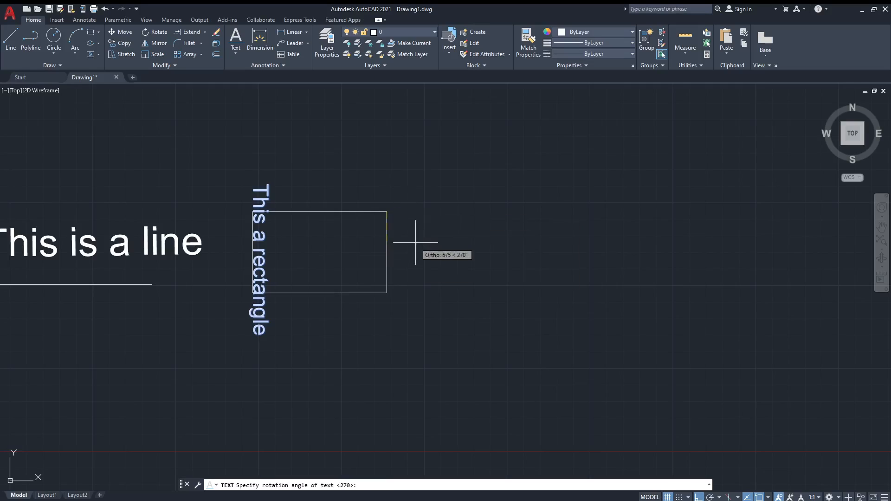
click(407, 199)
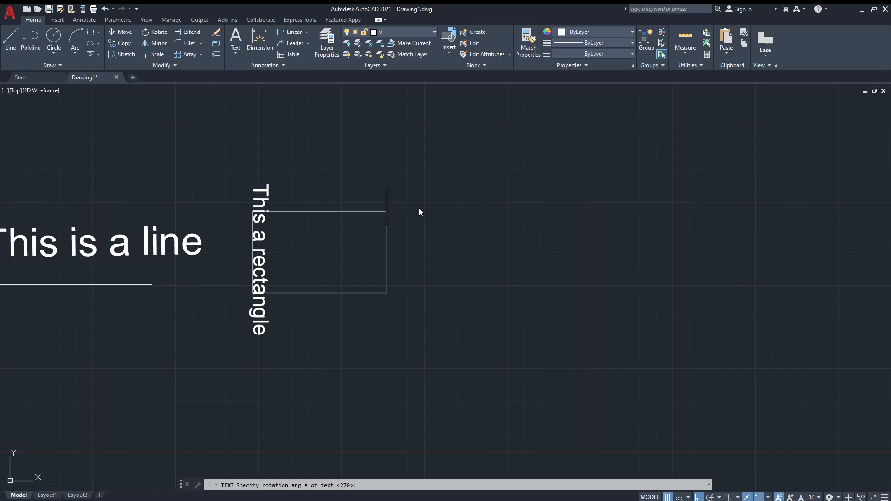
text(this is ate)
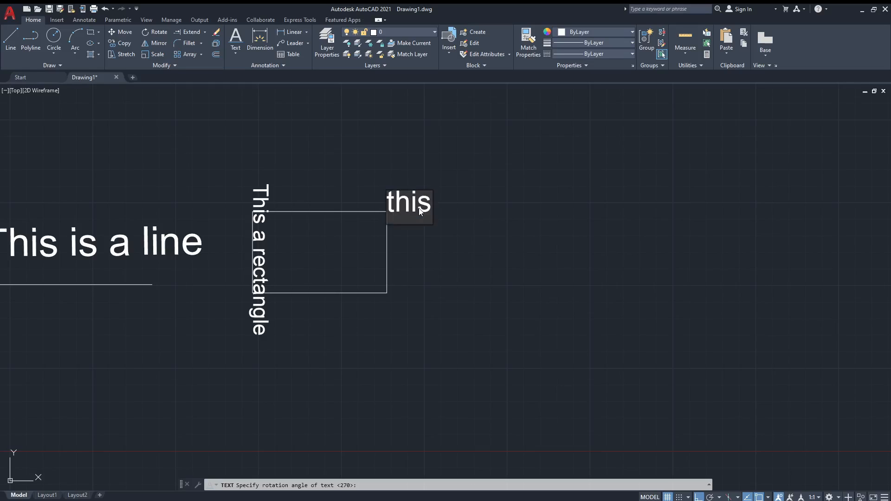
key(BackSpace)
key(BackSpace)
text(test)
key(Return)
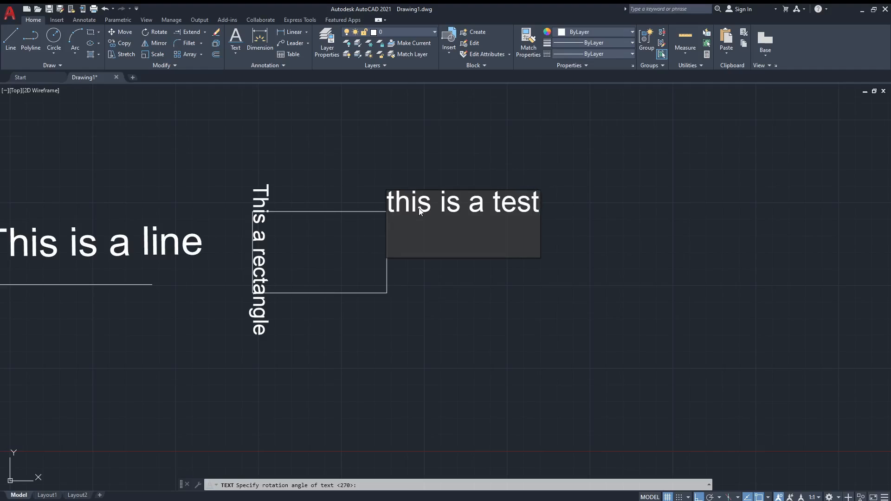
key(Return)
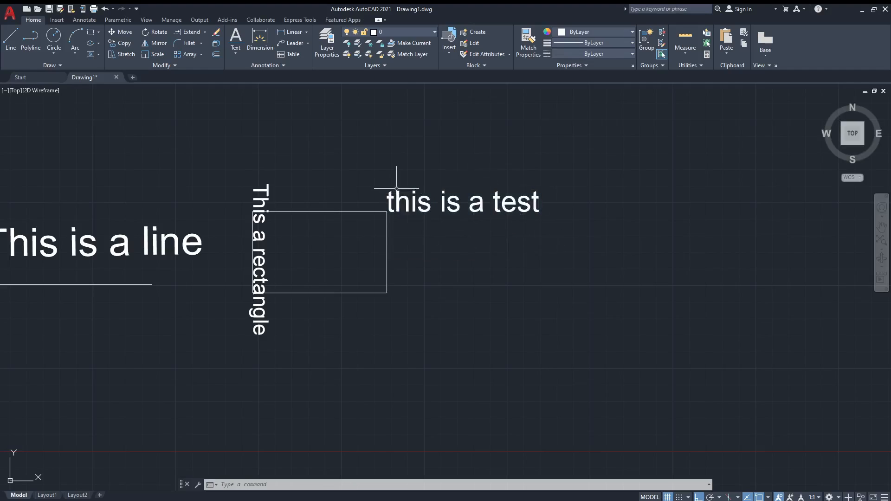
Move the text "this is a test" horizontally a short distance to the right, clear of the rectangle's upper-right corner
mouse_move(382, 186)
mouse_down()
mouse_move(577, 248)
mouse_move(585, 222)
mouse_up()
click(372, 179)
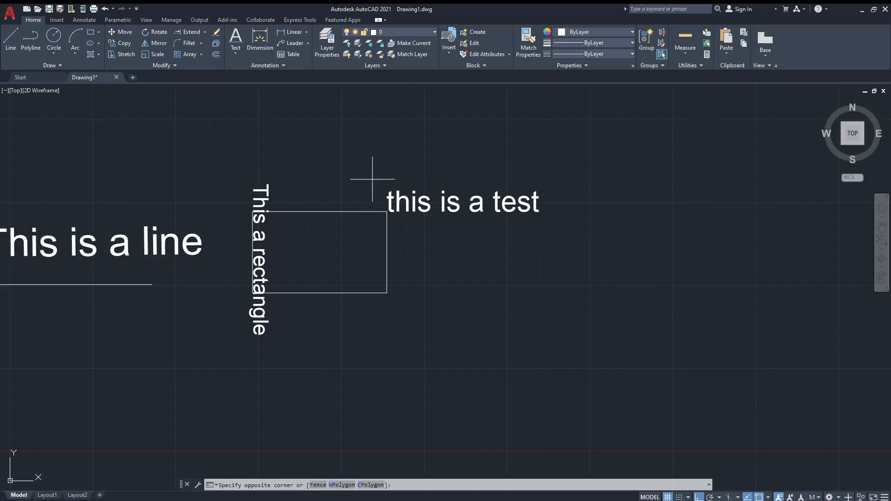
click(559, 247)
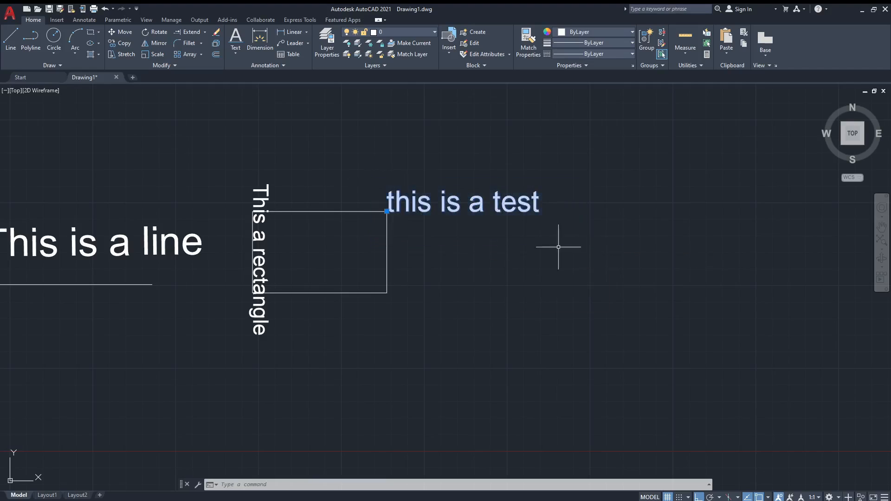
click(121, 32)
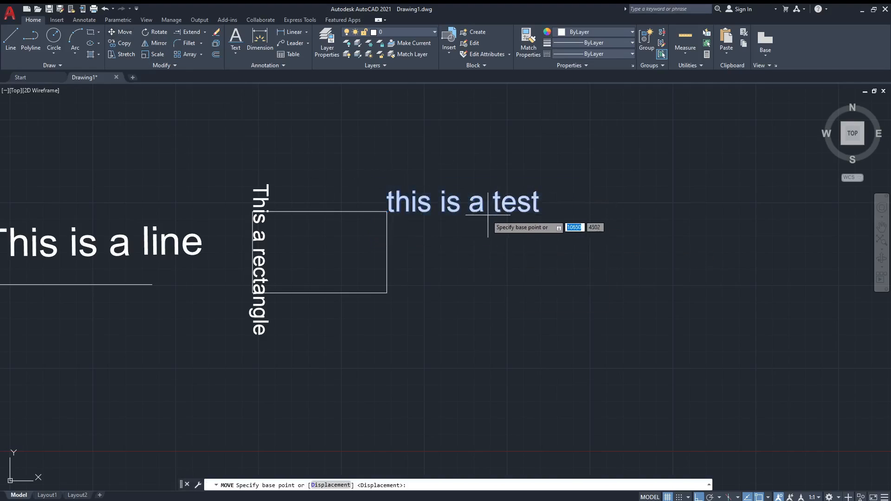
click(454, 205)
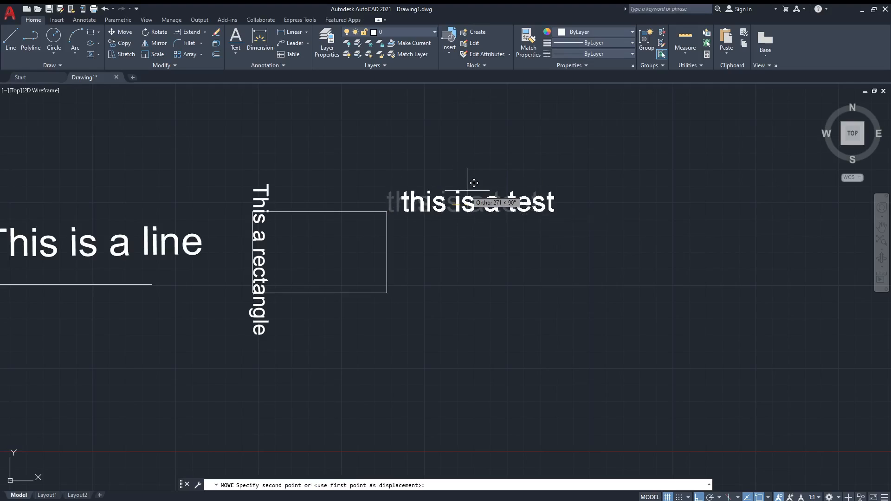
click(471, 210)
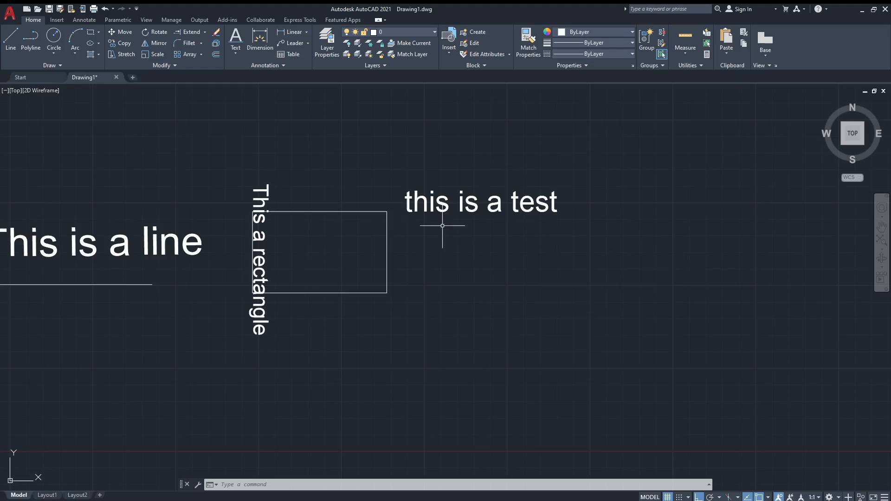
Draw a circle in the empty area to the right of and below the text "this is a test"
scroll(533, 318, down, 2)
scroll(533, 318, up, 2)
middle_drag(532, 318, 185, 322)
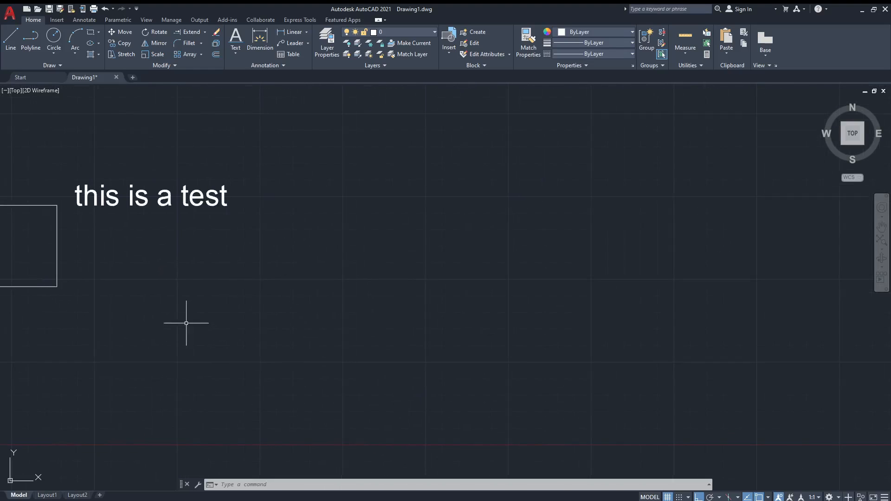
click(52, 41)
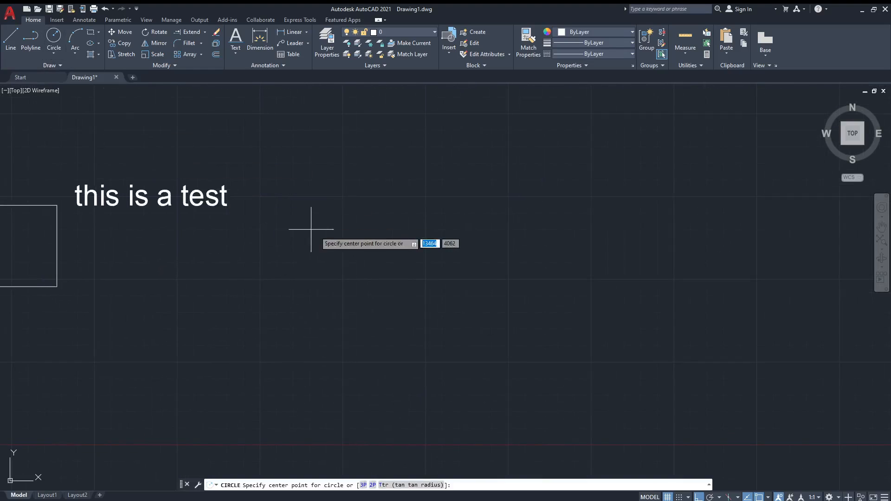
click(412, 290)
click(473, 290)
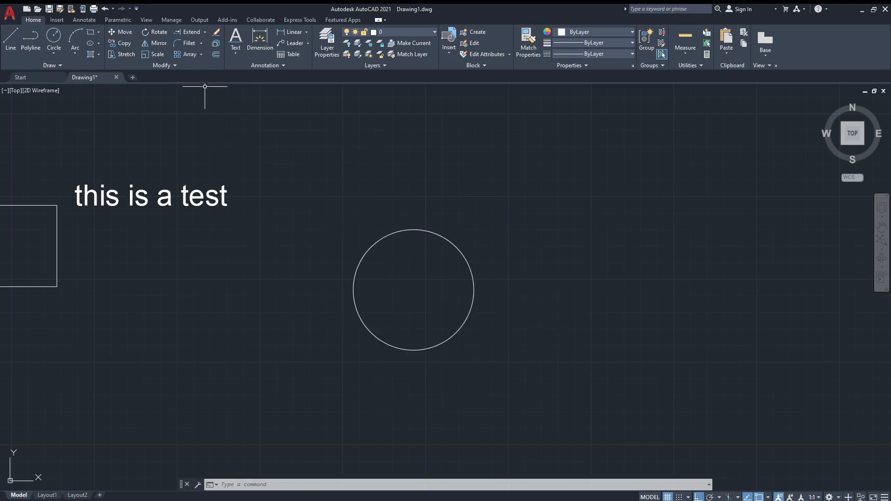
Add the horizontal single-line text "This a circle" starting at the circle's centre, with a height of about 149
click(236, 39)
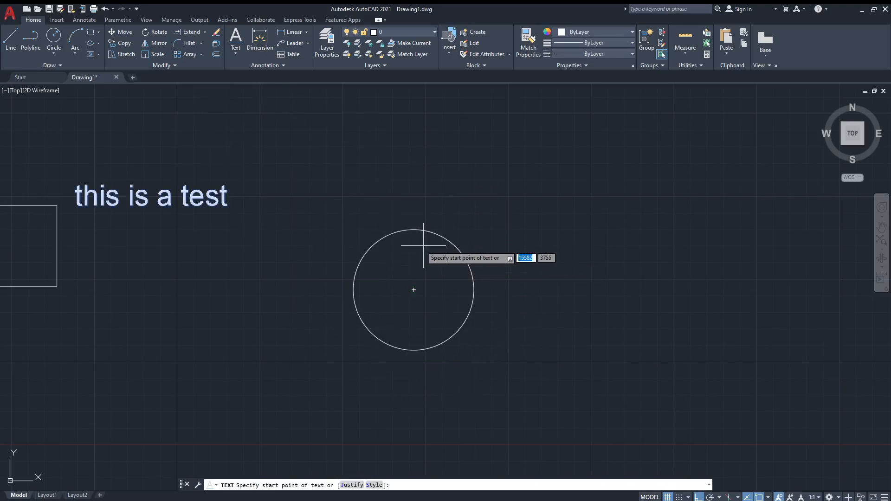
click(413, 290)
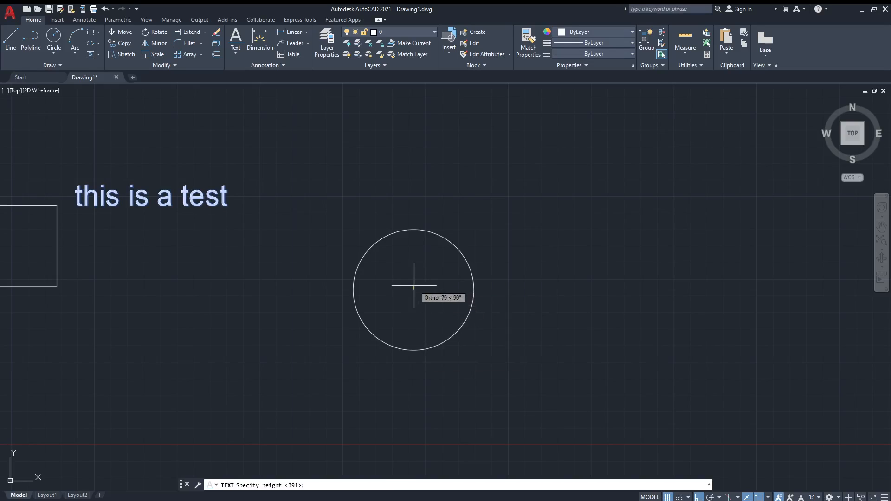
click(413, 297)
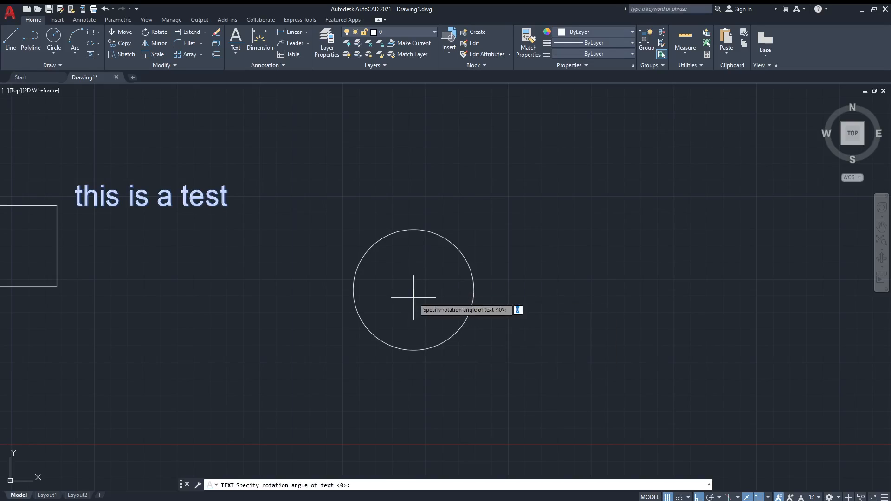
click(418, 288)
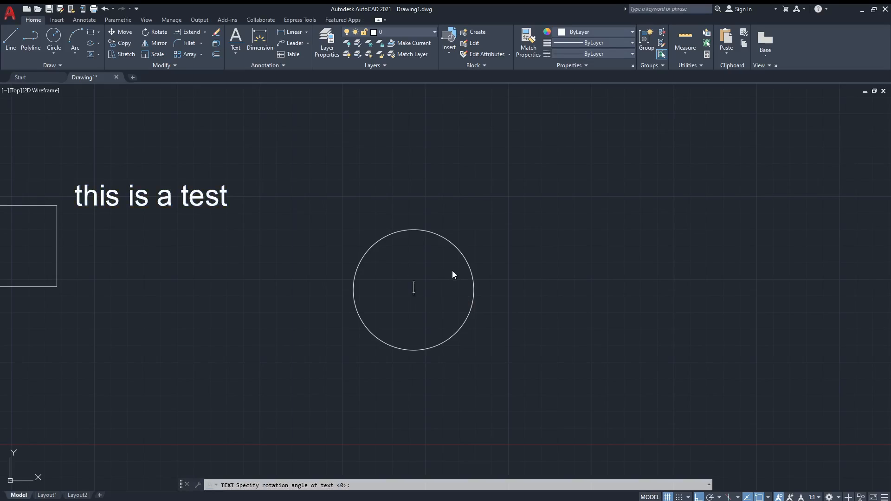
text(This a circle)
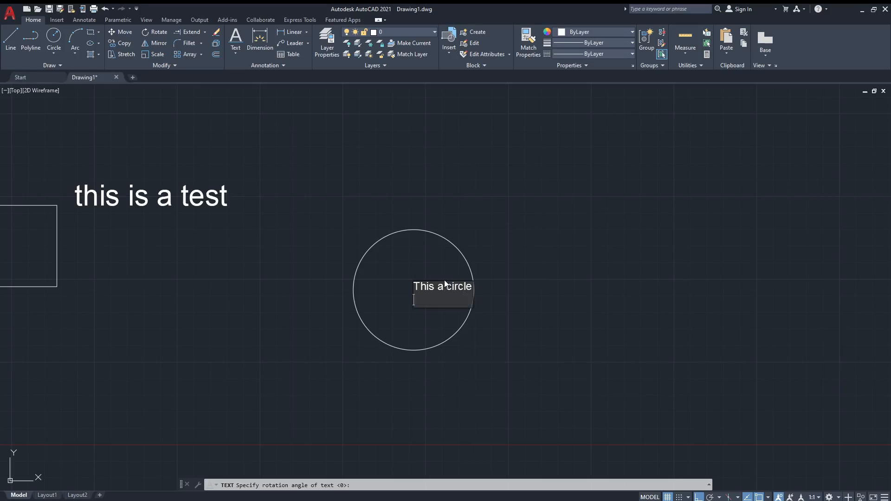
key(Return)
key(Return)
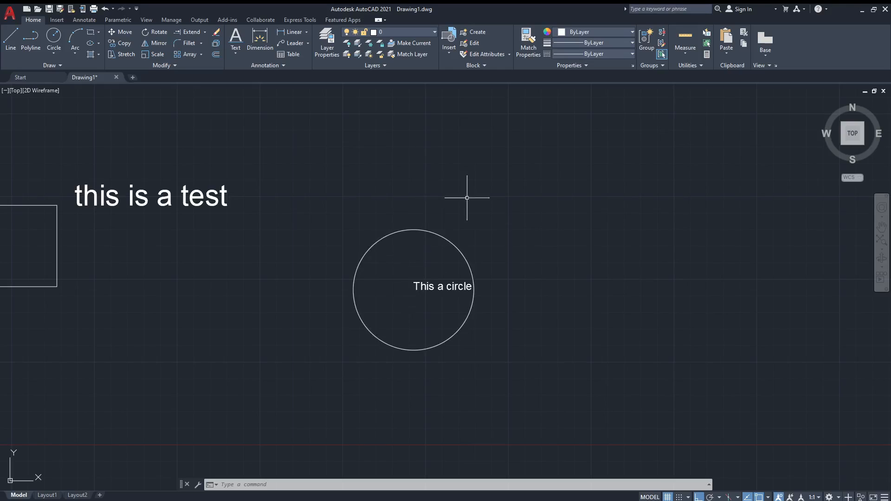
Draw a second rectangle, wider than tall, in the empty area to the upper right of the circle
middle_drag(466, 197, 244, 249)
click(90, 31)
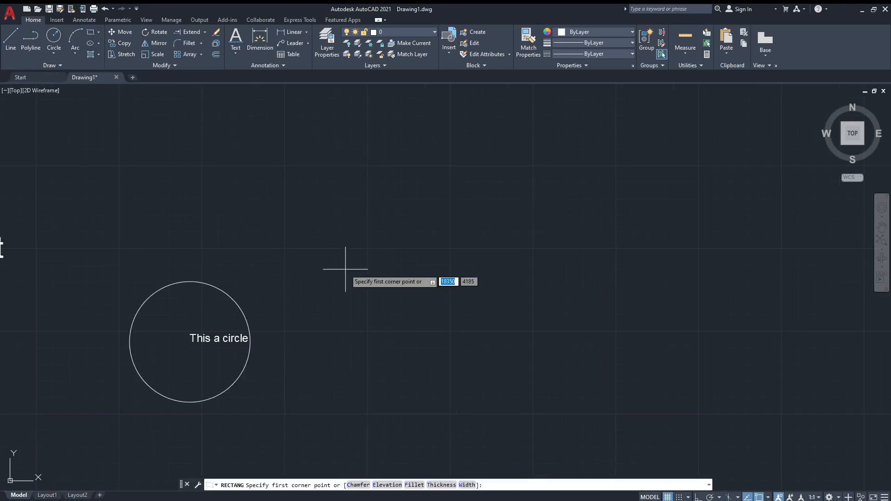
click(352, 227)
click(499, 292)
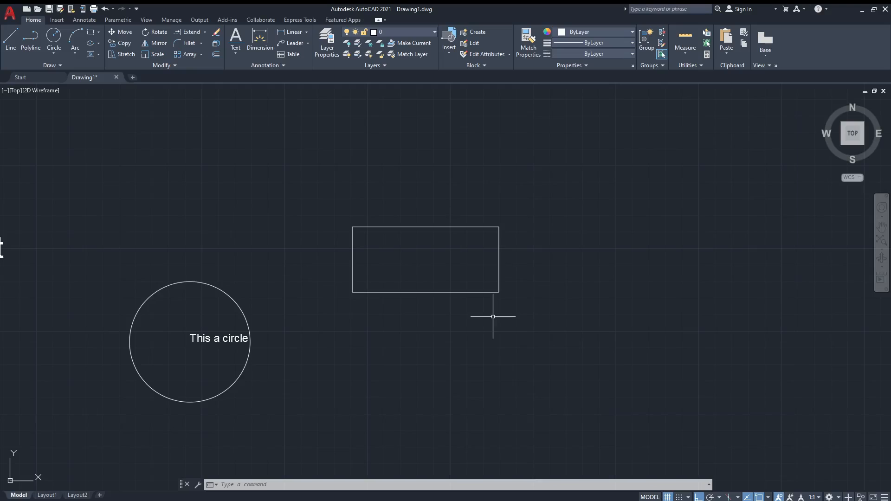
Add the horizontal single-line text "This is a text" just above the new rectangle's upper-left corner, with a height of about 254
click(243, 32)
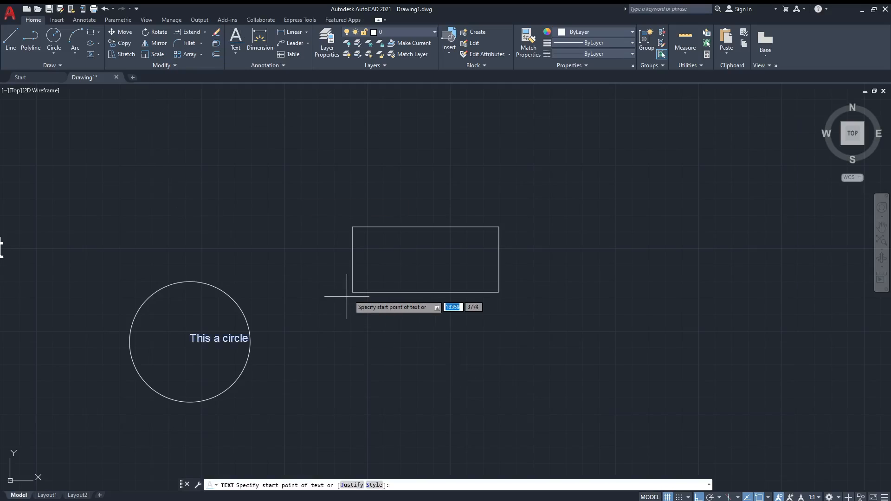
click(353, 218)
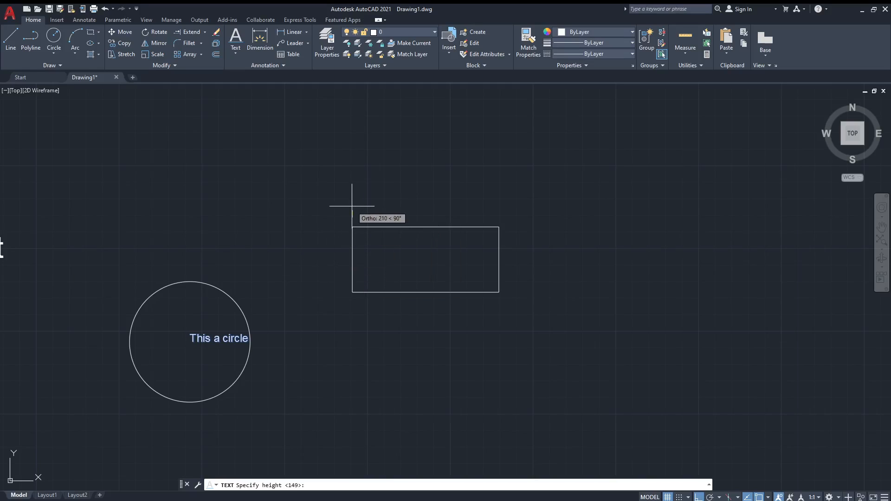
click(351, 204)
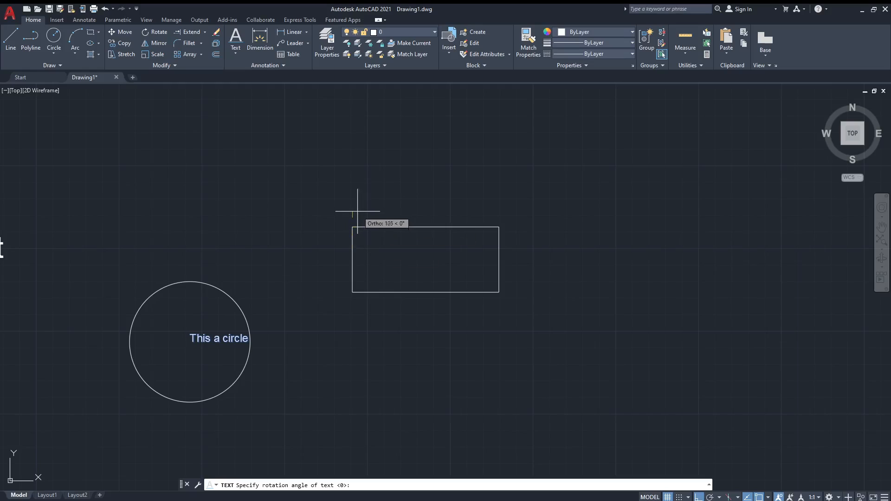
key(Return)
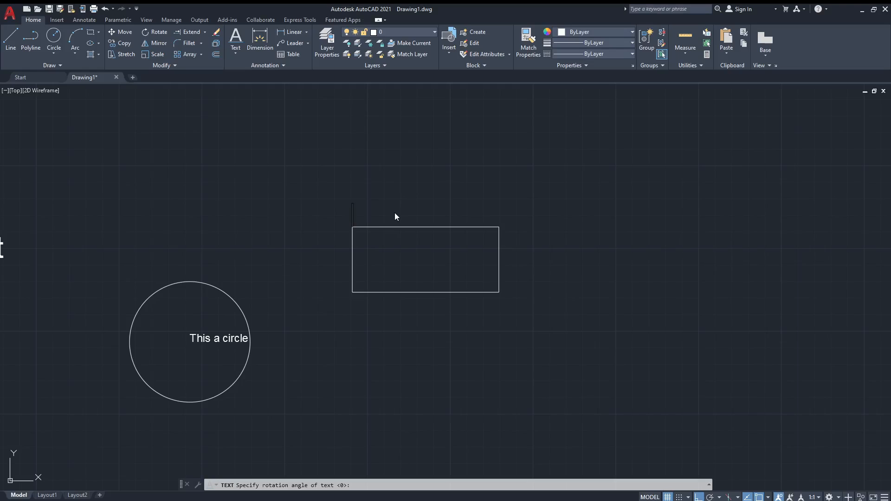
text(This is )
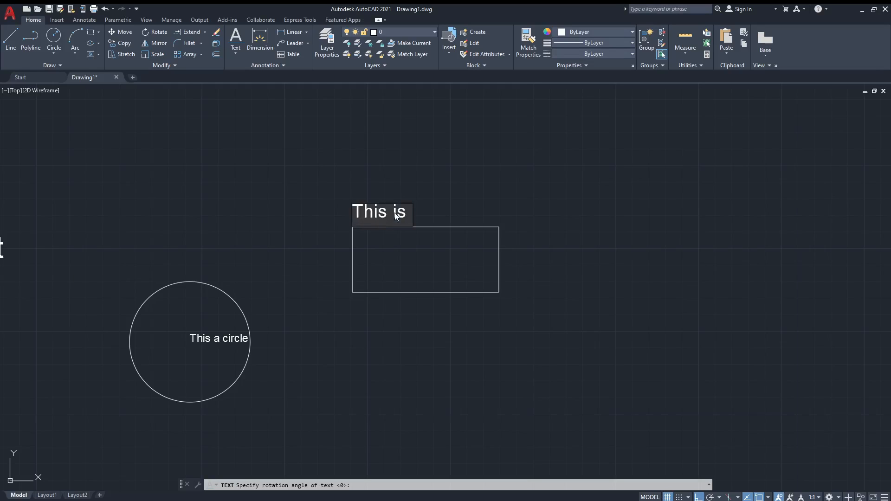
text(a tex)
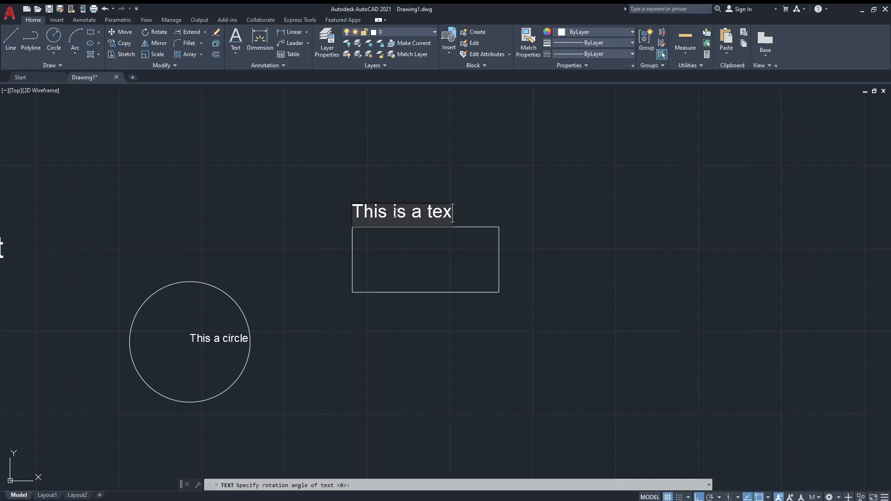
text(t)
key(Return)
key(Return)
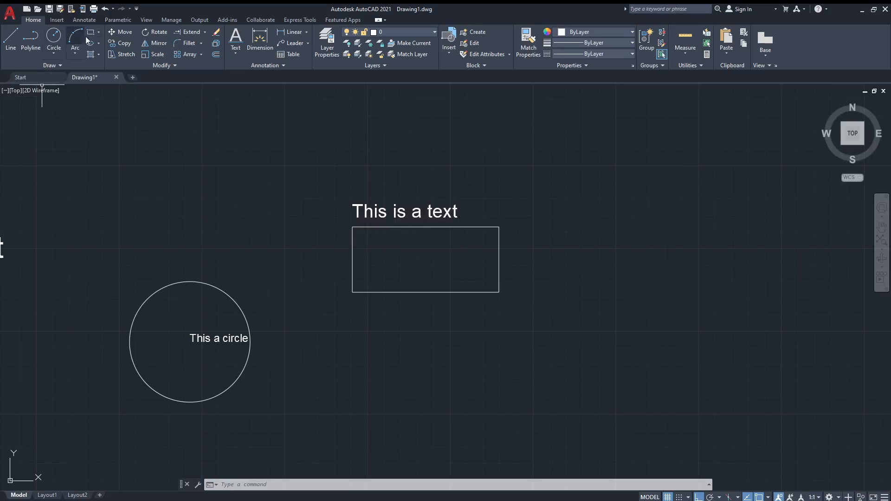
Add the single-line text "This is another text" starting at the new rectangle's lower-left corner, rotated 270° so it runs downward
click(232, 38)
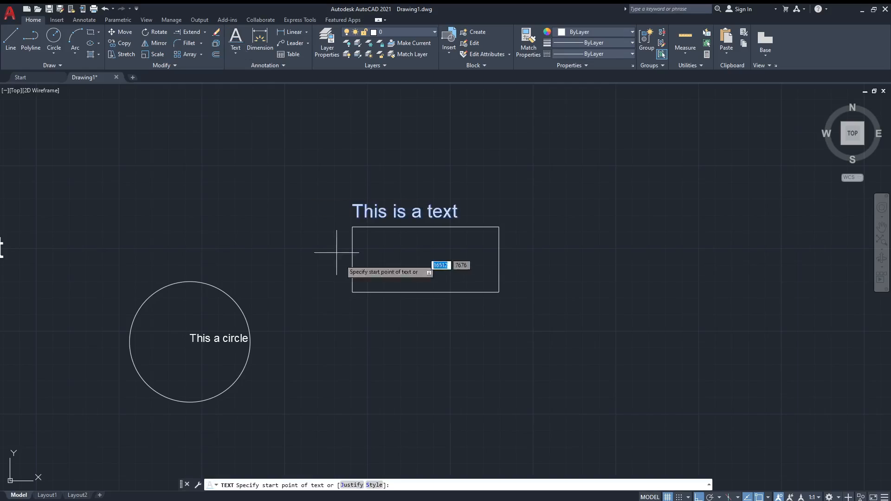
click(352, 292)
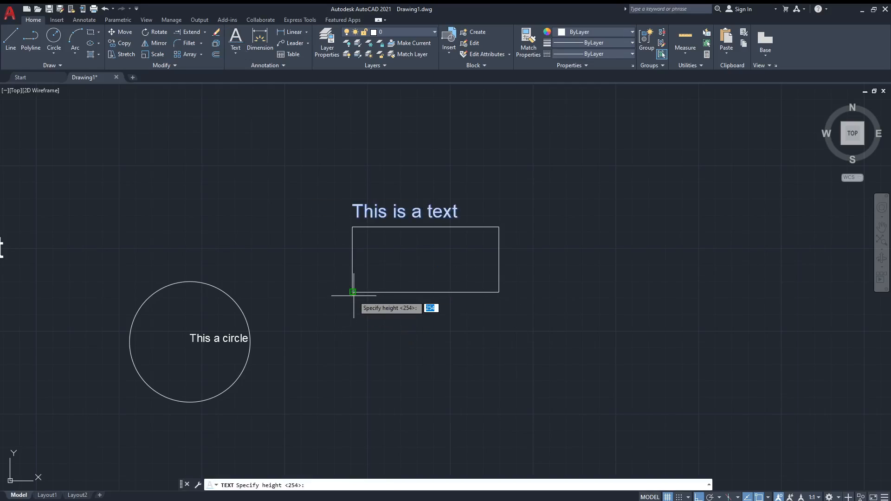
click(351, 308)
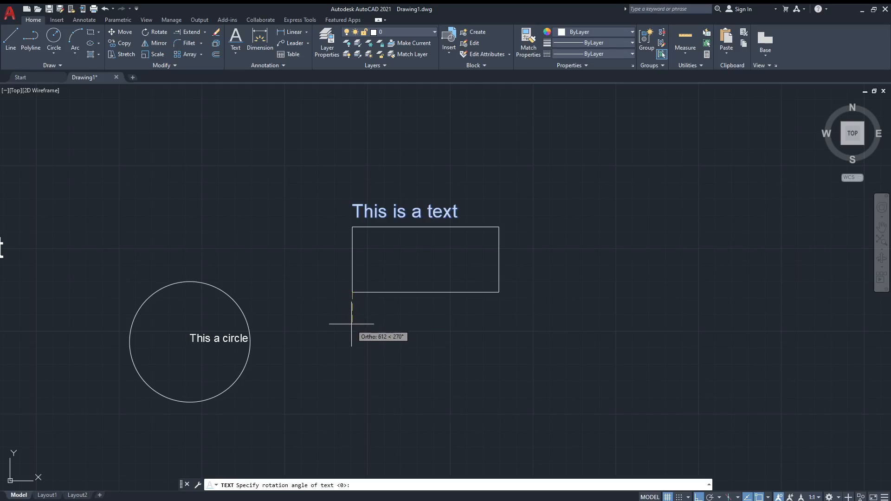
key(Return)
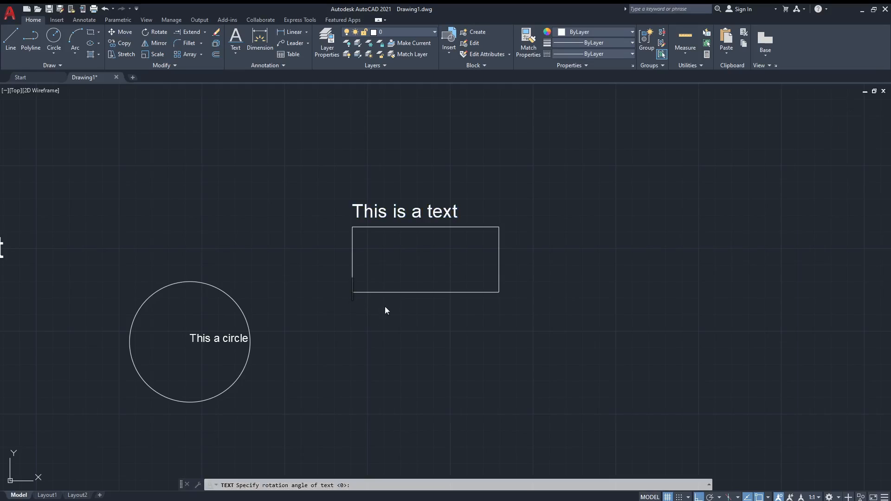
text(This i)
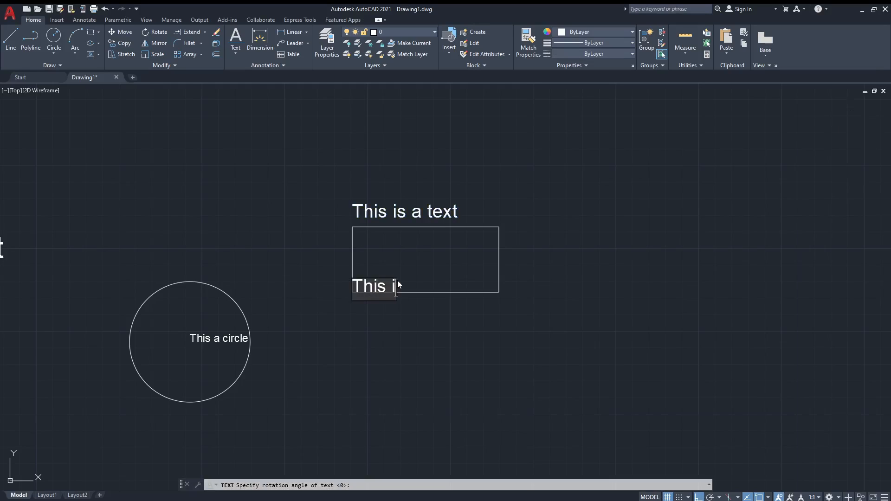
text(s another atext)
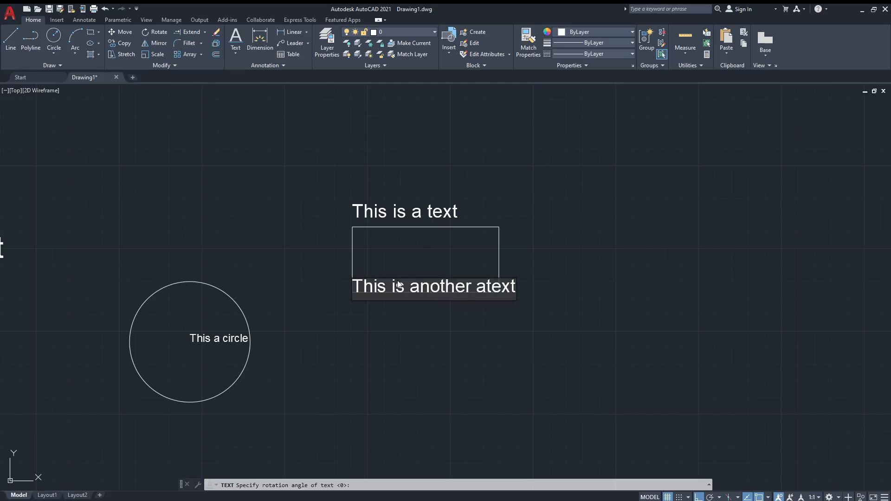
text(e)
key(BackSpace)
key(BackSpace)
key(BackSpace)
text(text)
key(Return)
key(Return)
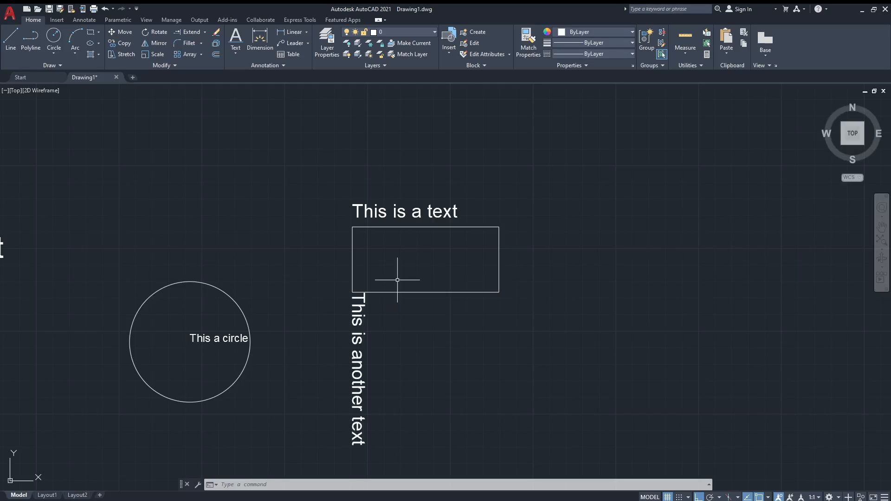